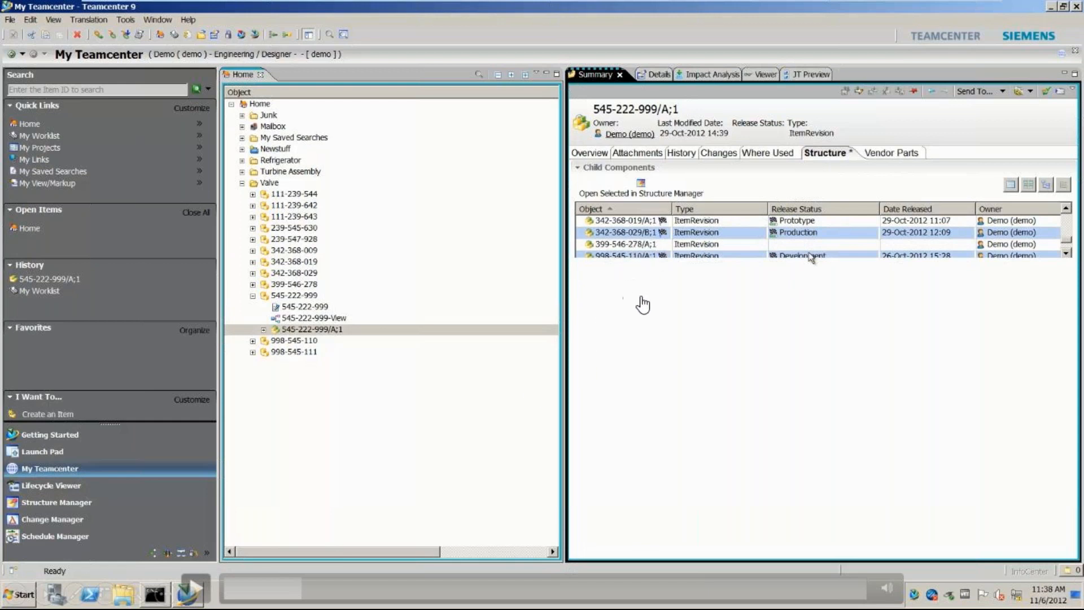
Step: Choose the 7 Approve for Production process template for the new workflow process
{"action": "left_click", "coordinate": [195, 590]}
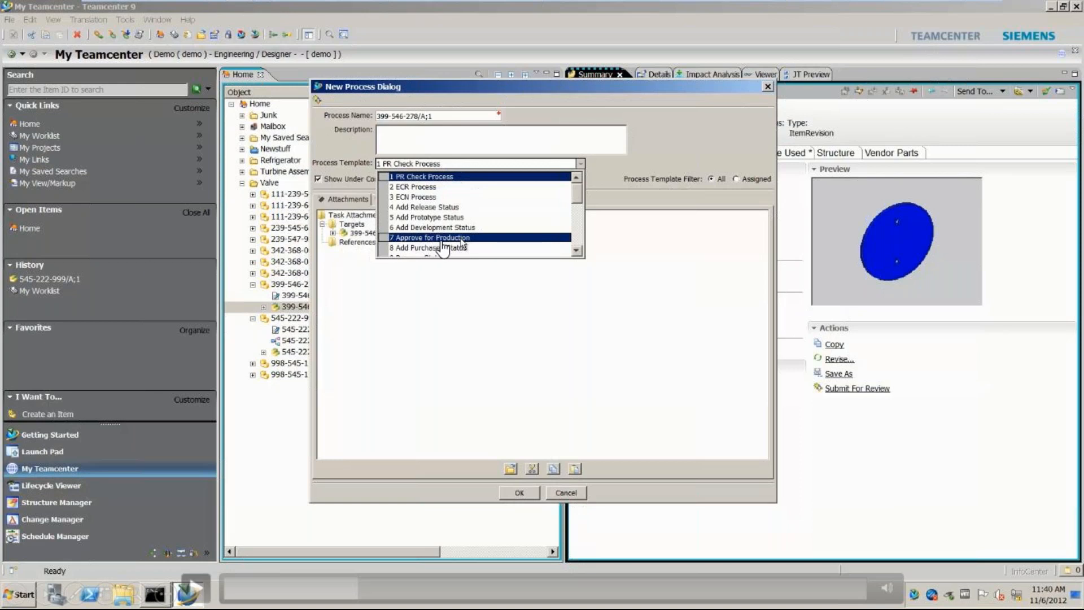
{"action": "left_click", "coordinate": [202, 589]}
{"action": "left_click", "coordinate": [463, 238]}
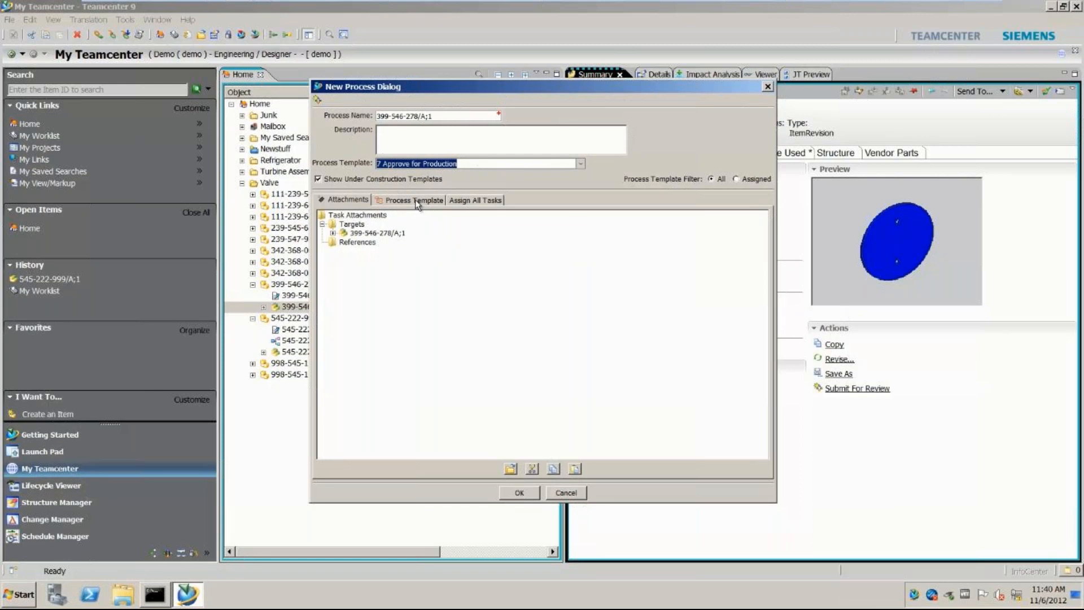
Step: Review the expanded target attachments, the process template diagram and the task assignments of the new process
{"action": "left_click", "coordinate": [334, 233]}
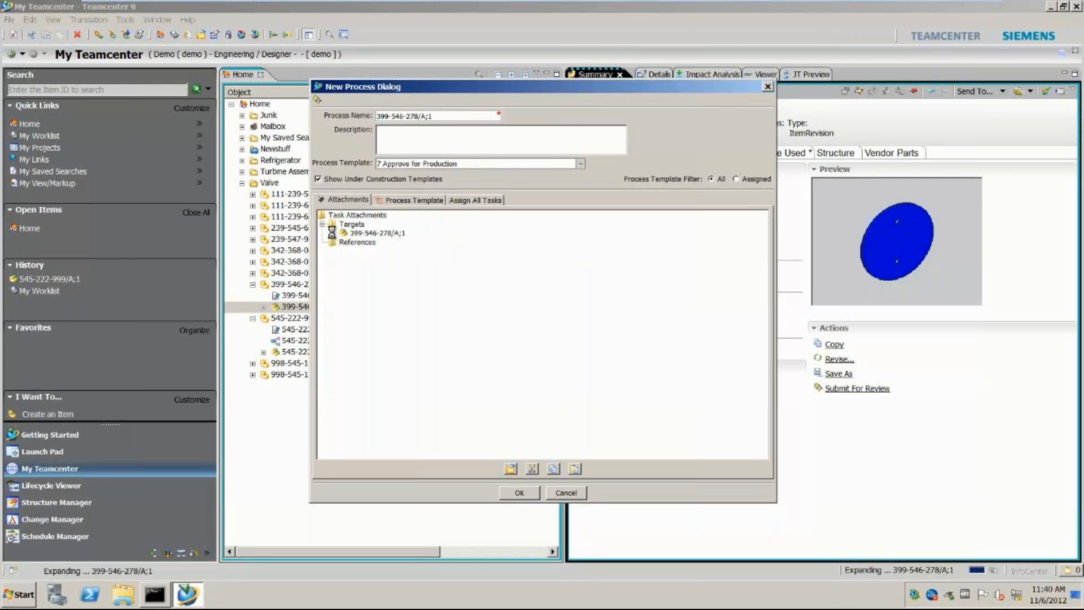
{"action": "left_click", "coordinate": [344, 260]}
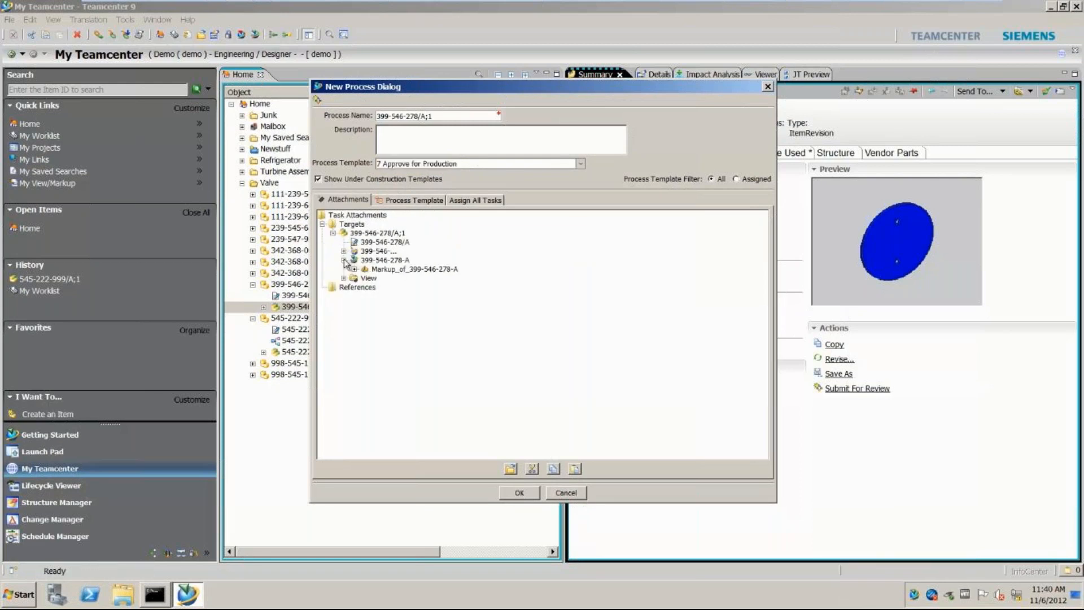
{"action": "left_click", "coordinate": [420, 198]}
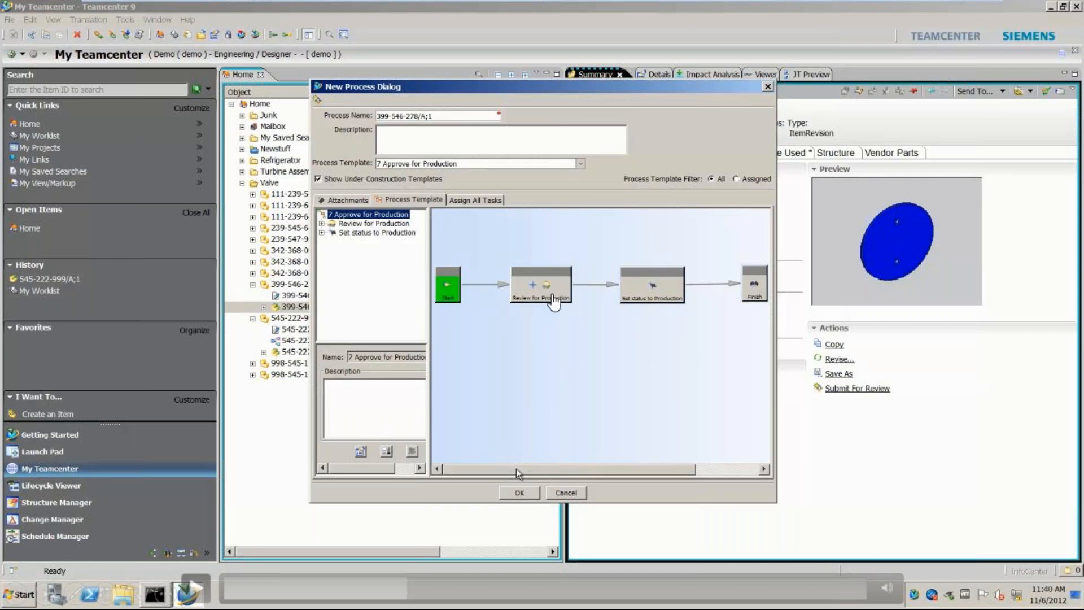
{"action": "left_click", "coordinate": [208, 589]}
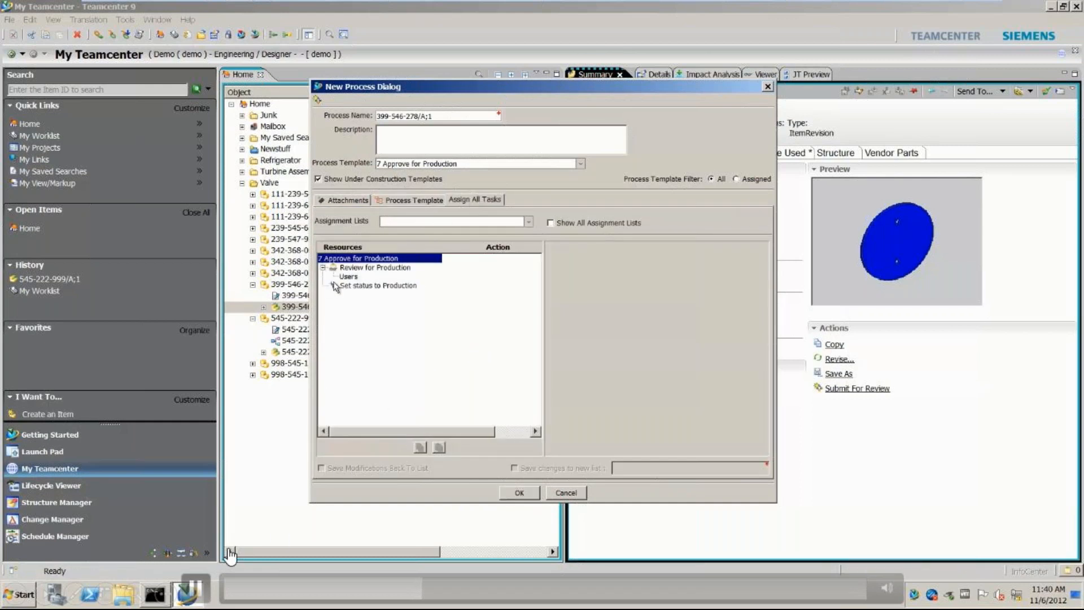
{"action": "left_click", "coordinate": [210, 587]}
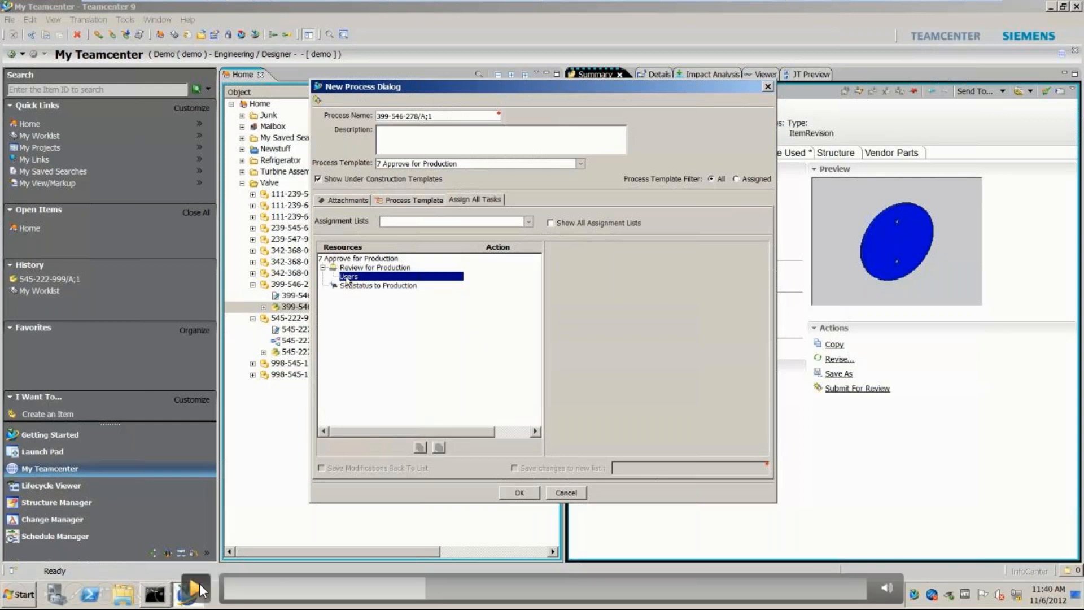
{"action": "left_click", "coordinate": [199, 584]}
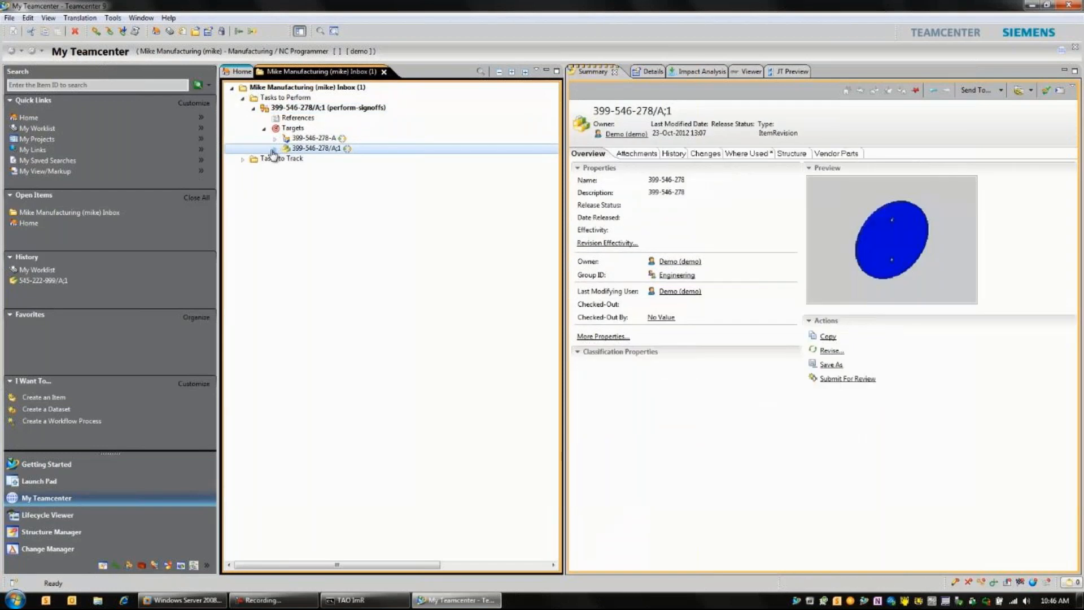
Step: Expand the inbox task's target revision and open its markup in the viewer to examine the added holes
{"action": "left_click", "coordinate": [652, 396]}
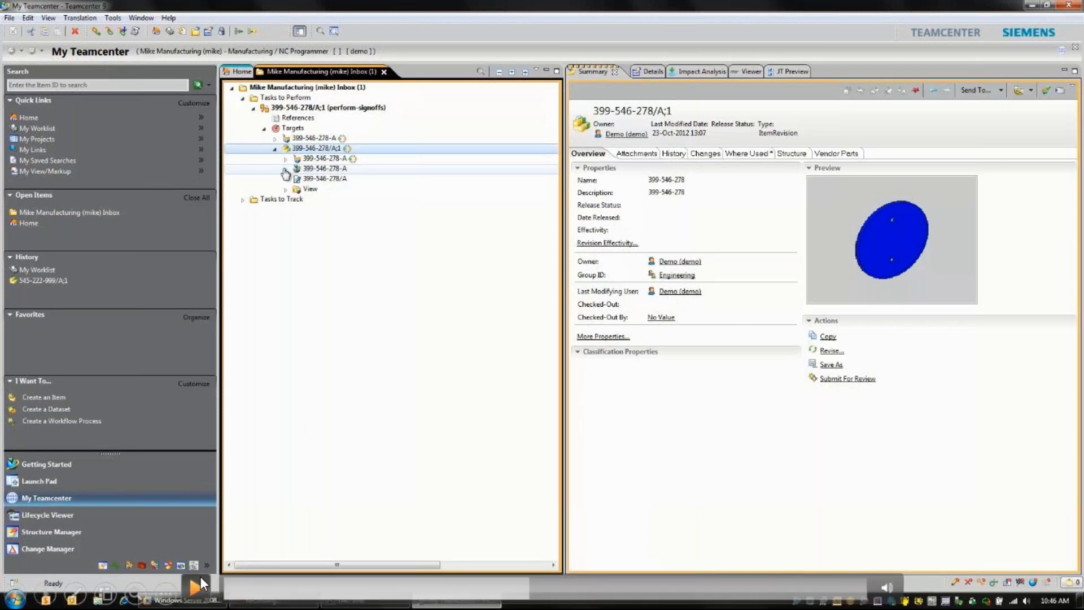
{"action": "left_click", "coordinate": [201, 578]}
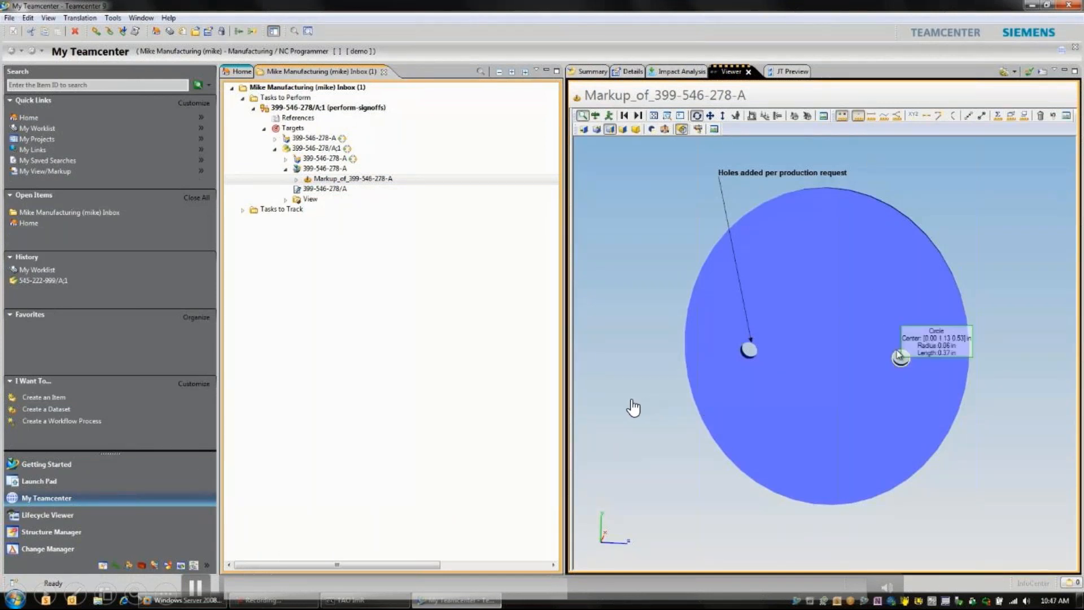
{"action": "left_click", "coordinate": [444, 387]}
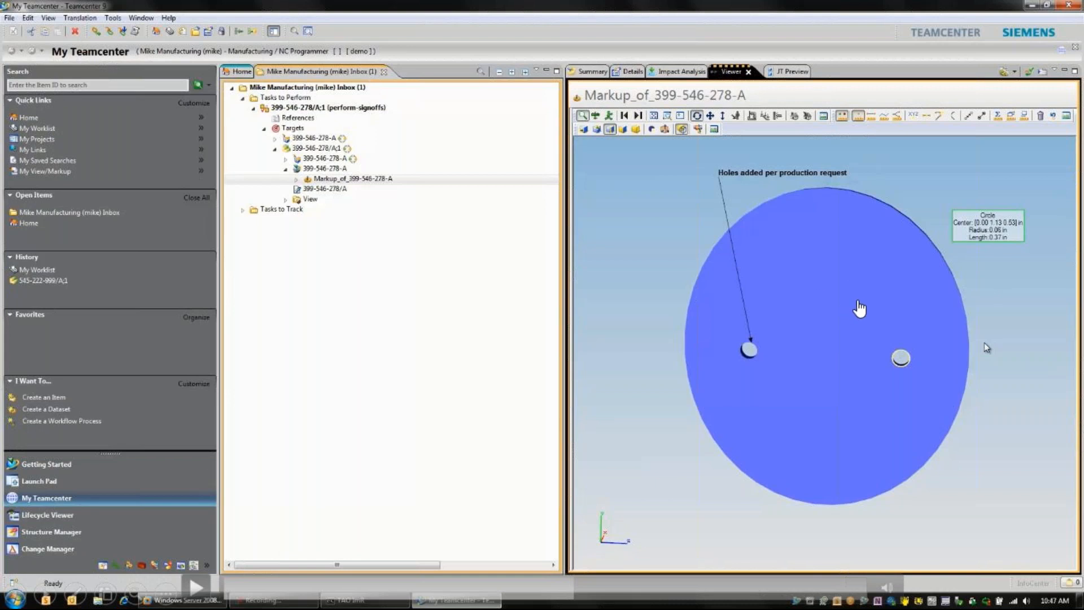
{"action": "left_click", "coordinate": [204, 591]}
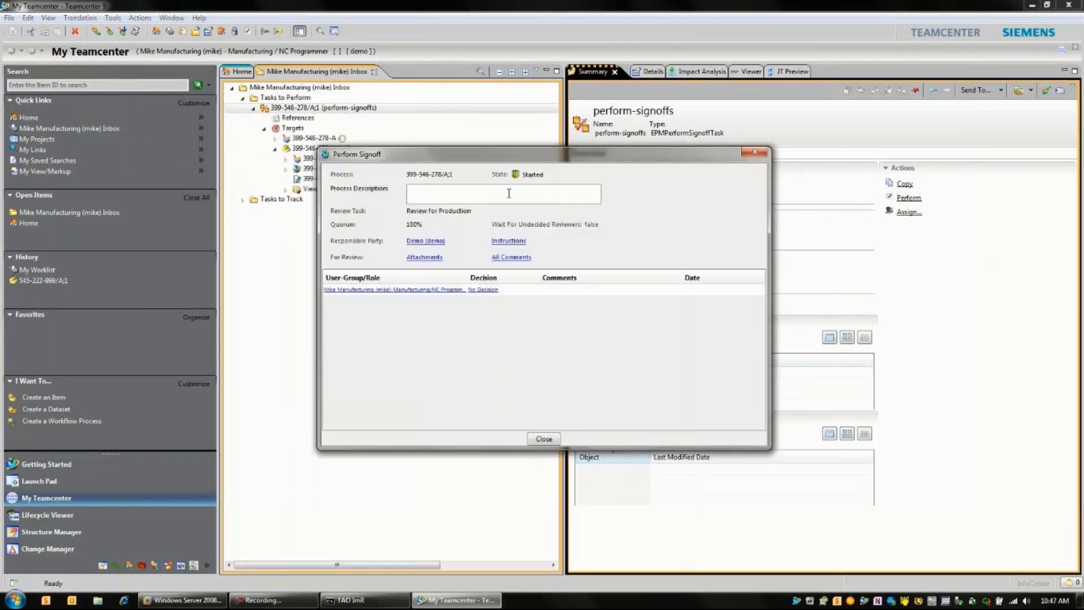
Step: Approve the Review for Production signoff with the comment "Hole size verified annd approved for production" and close the dialog
{"action": "left_click", "coordinate": [482, 290]}
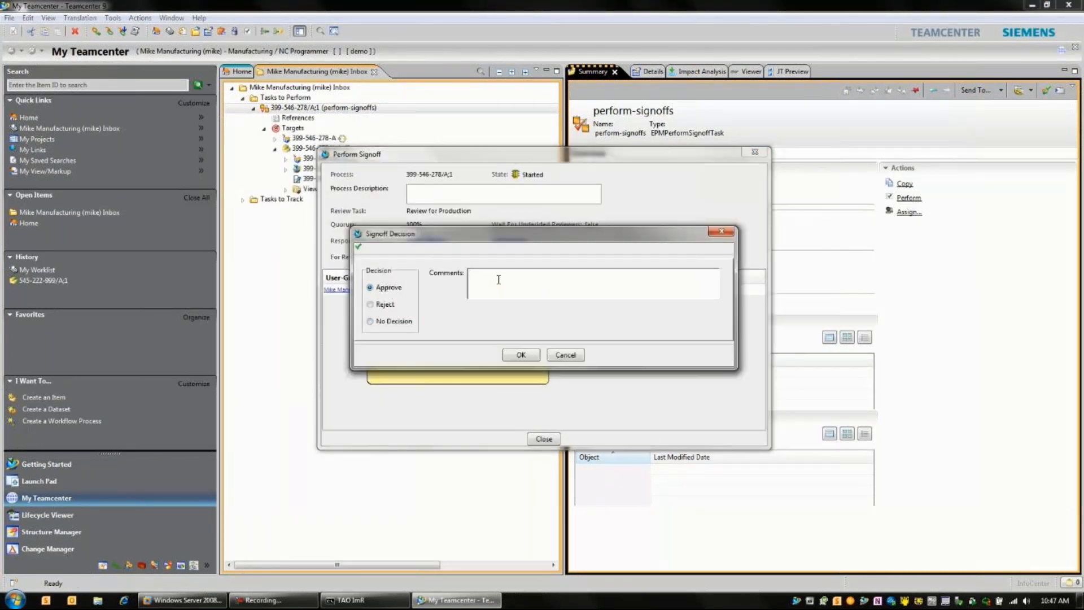
{"action": "type", "text": "Holes"}
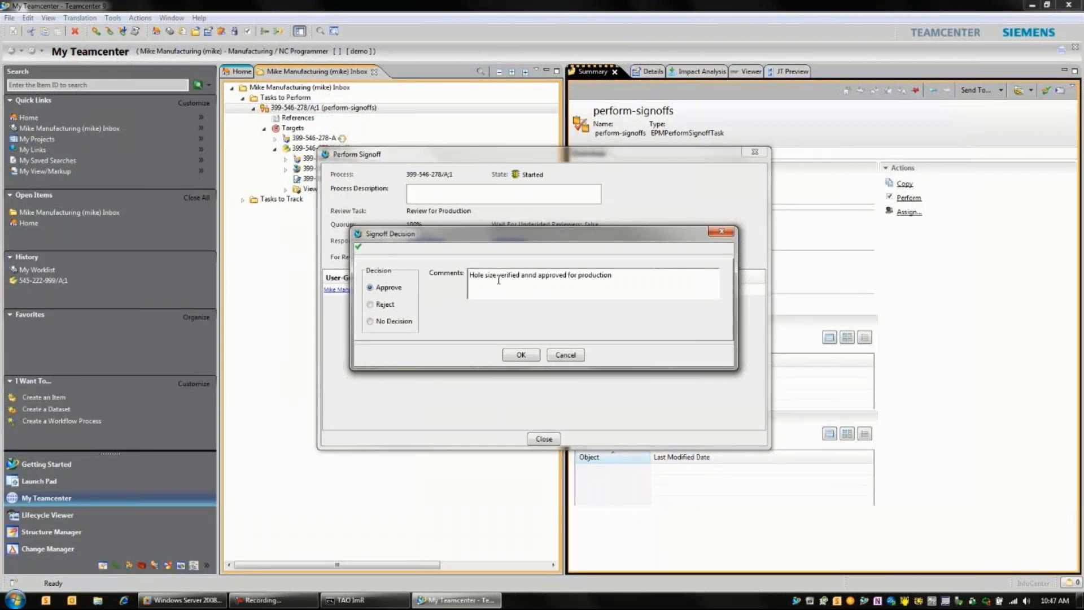
{"action": "left_click", "coordinate": [512, 360]}
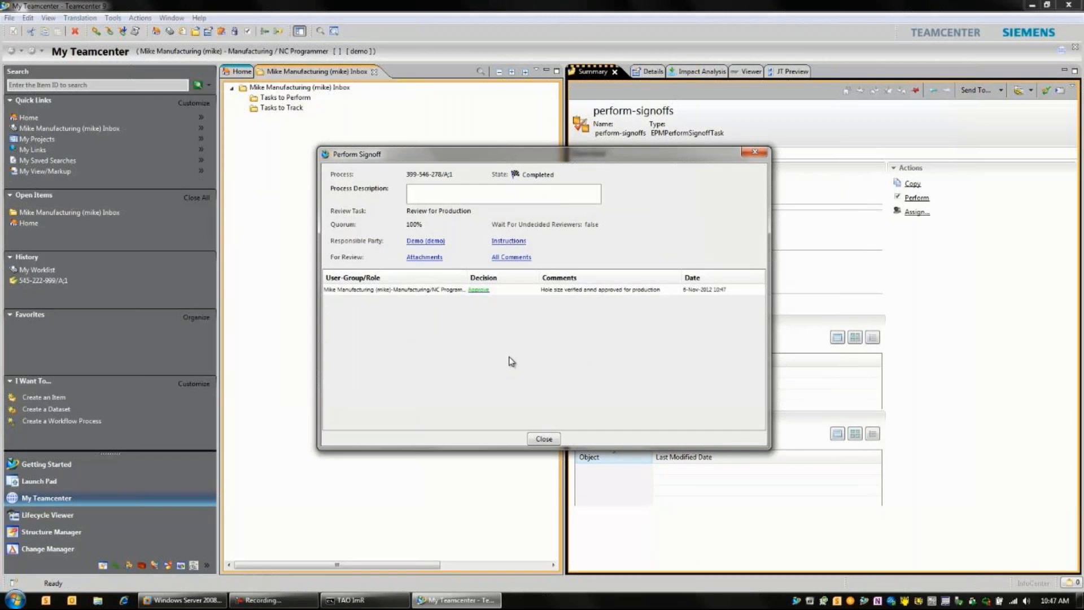
{"action": "left_click", "coordinate": [543, 439]}
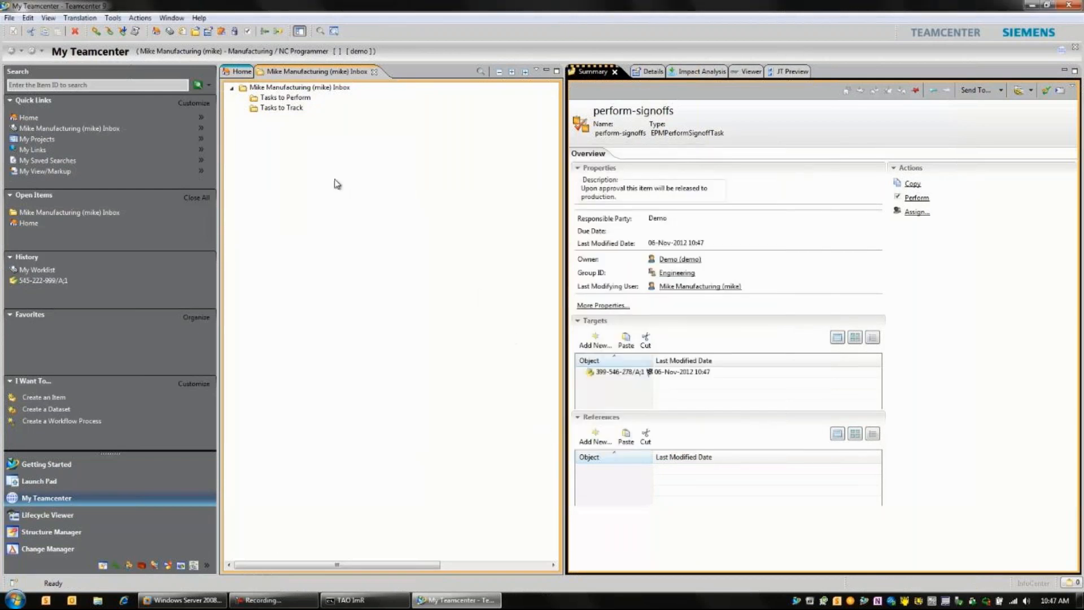
Step: Expand the Valve folder down to revision 399-546-278/A;1 in Home to check its release status
{"action": "left_click", "coordinate": [233, 72]}
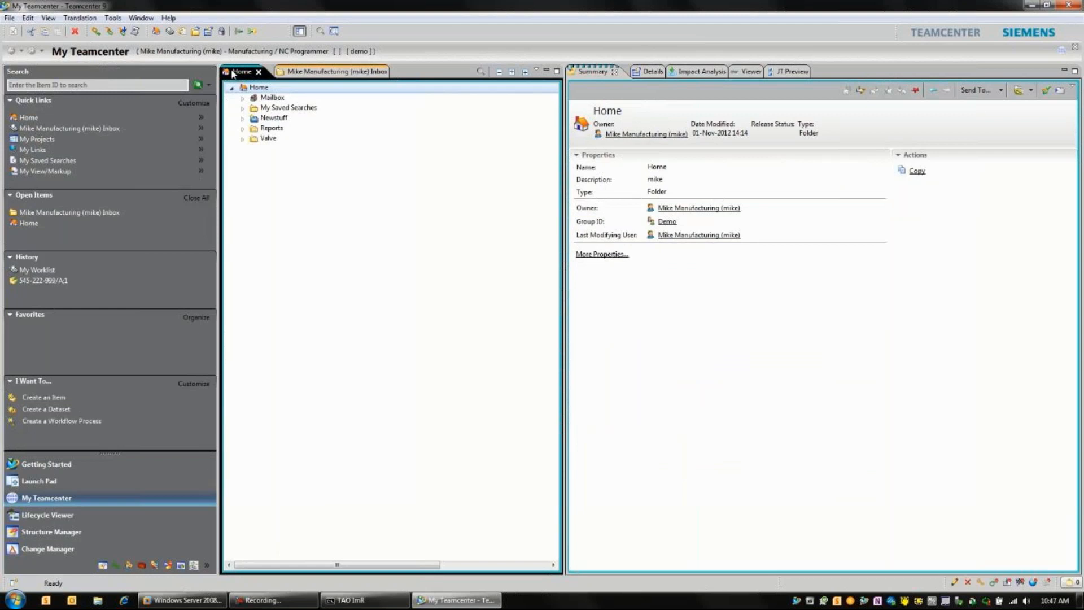
{"action": "left_click", "coordinate": [243, 138]}
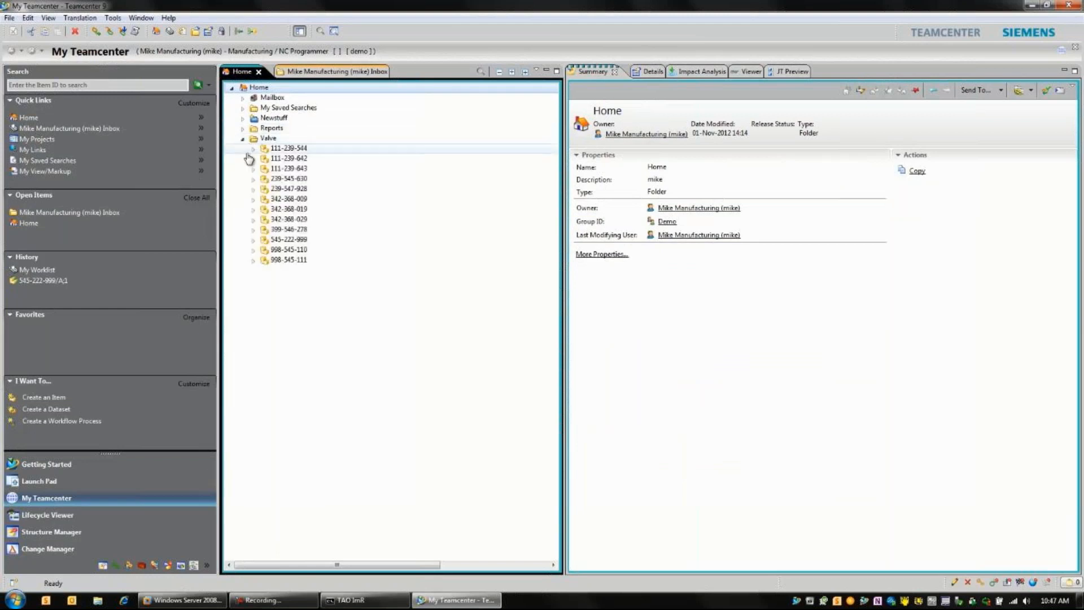
{"action": "left_click", "coordinate": [253, 230]}
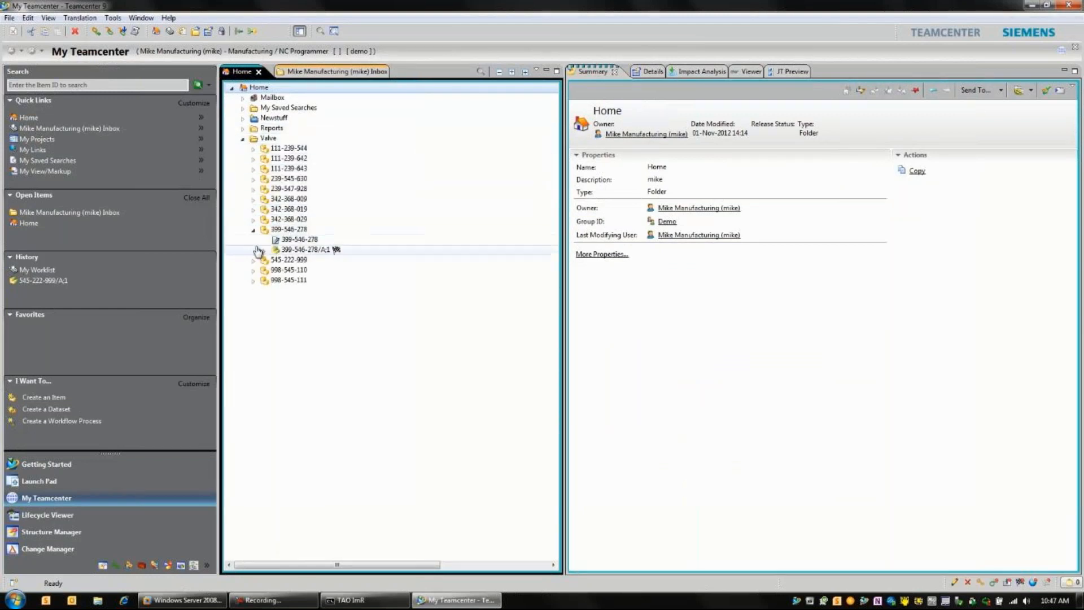
{"action": "left_click", "coordinate": [264, 250]}
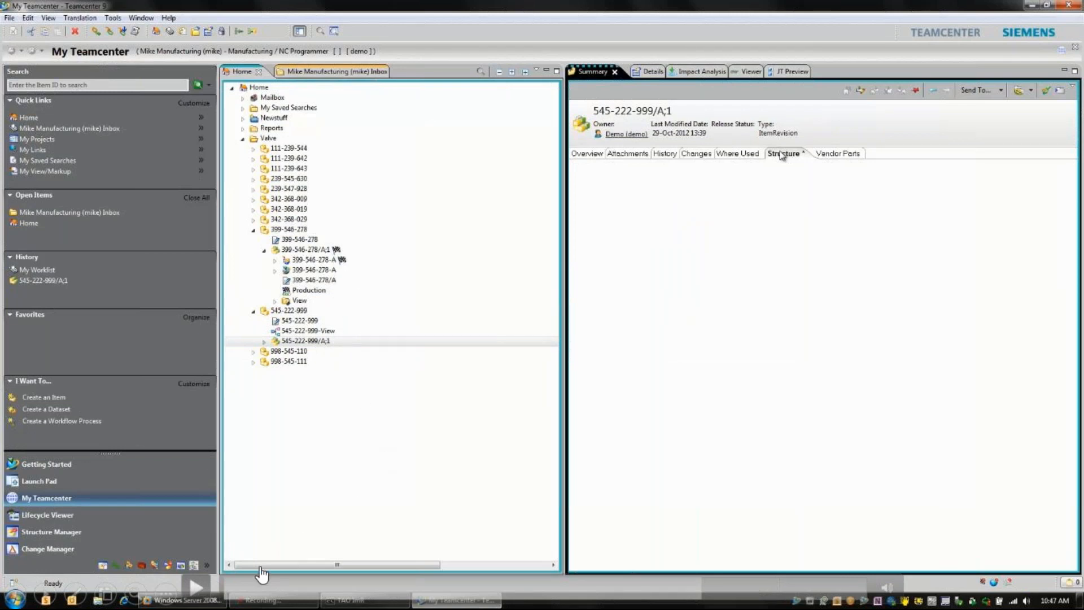
{"action": "left_click", "coordinate": [198, 586]}
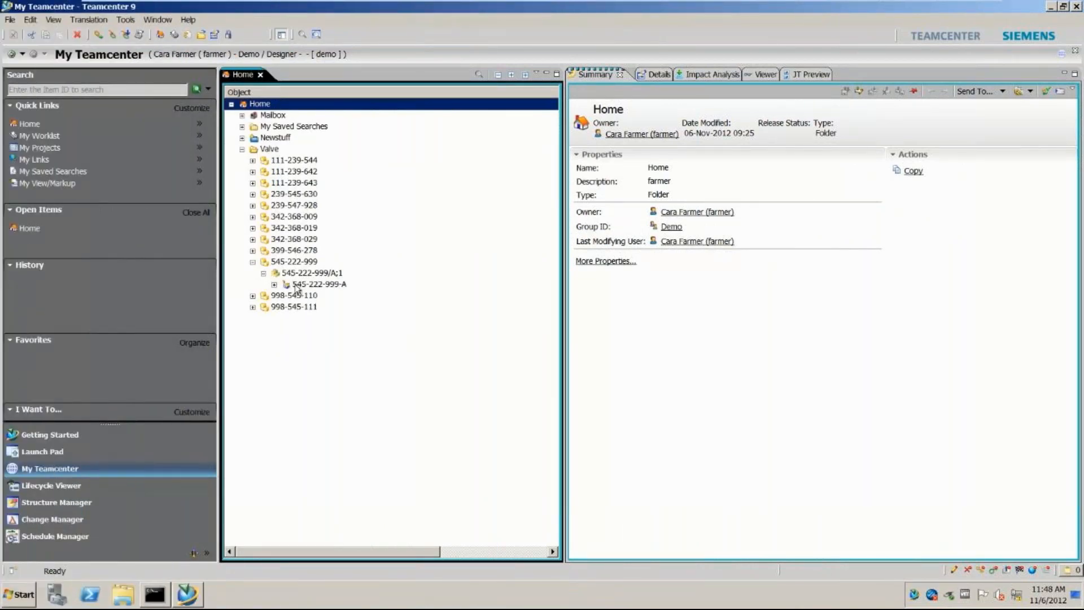
Step: Open assembly 545-222-999 in NX and activate the All statused parts report in HD3D Visual Reporting
{"action": "left_click", "coordinate": [292, 284]}
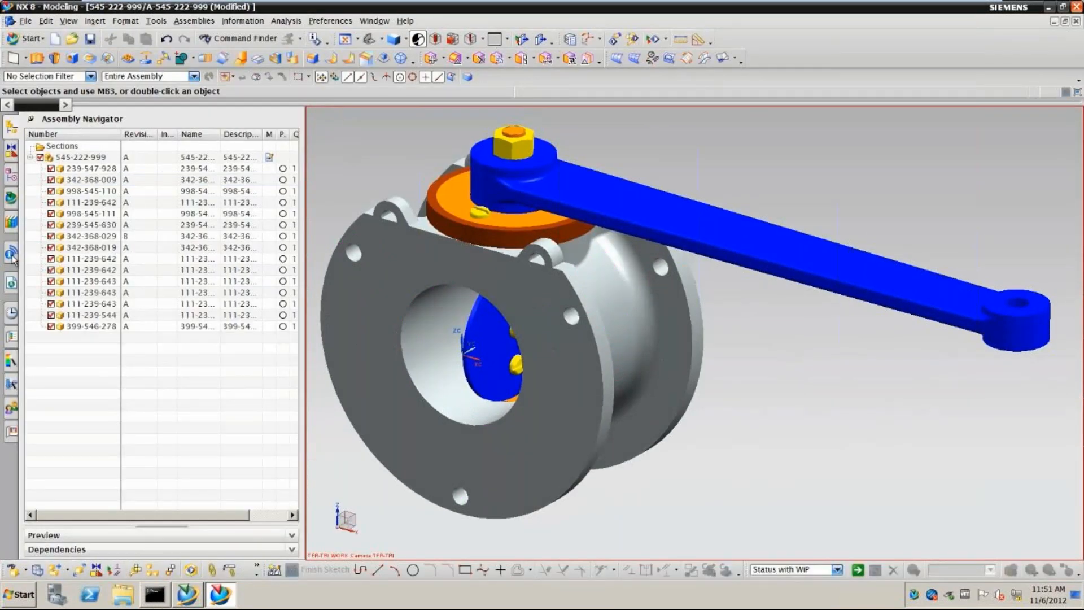
{"action": "left_click", "coordinate": [11, 254]}
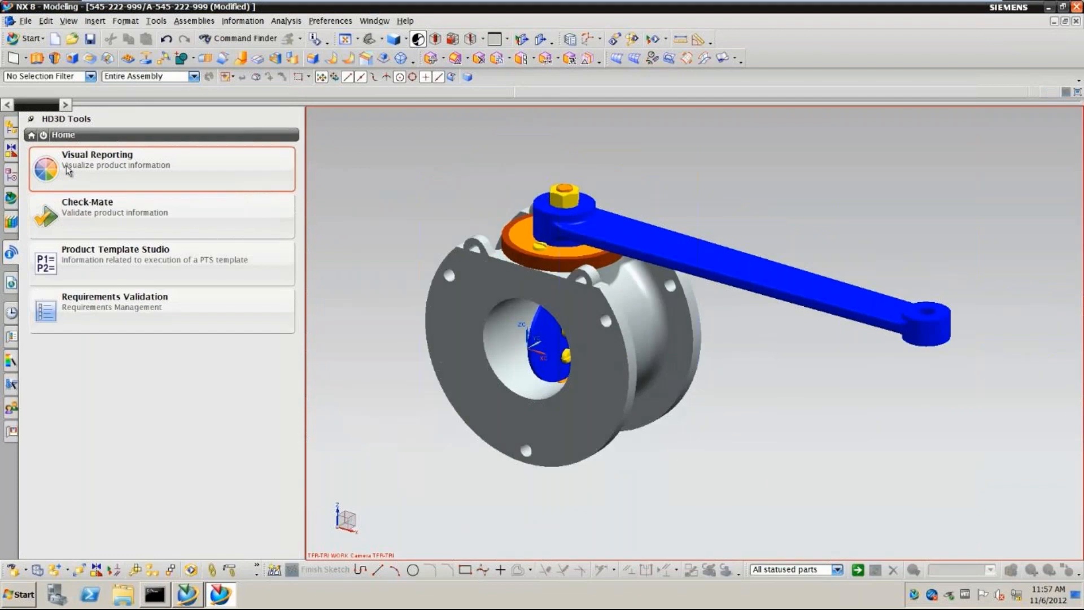
{"action": "left_click", "coordinate": [65, 169]}
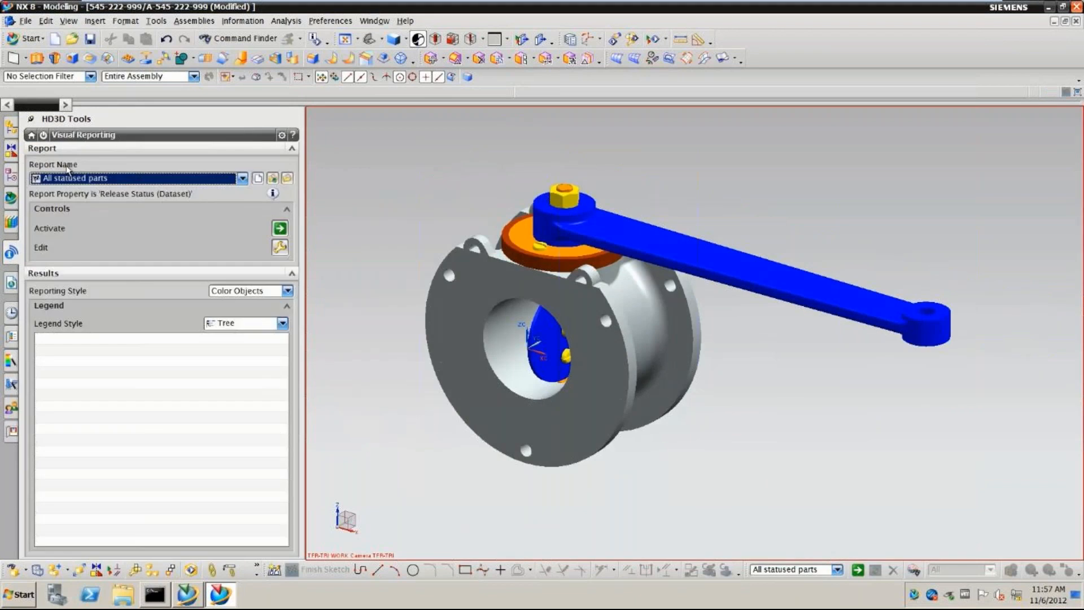
{"action": "left_click", "coordinate": [237, 181]}
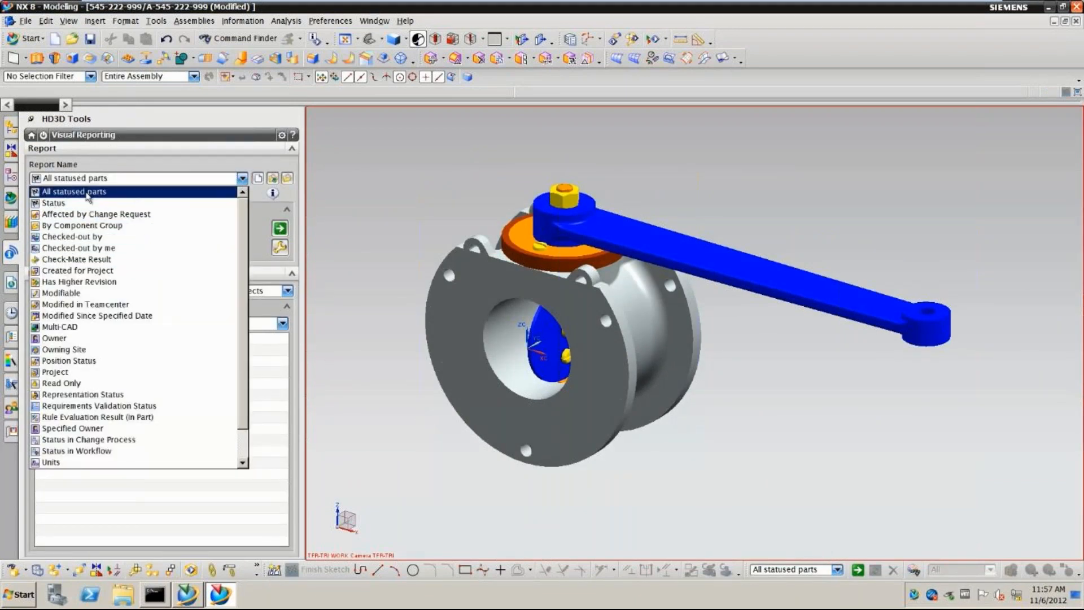
{"action": "left_click", "coordinate": [112, 193]}
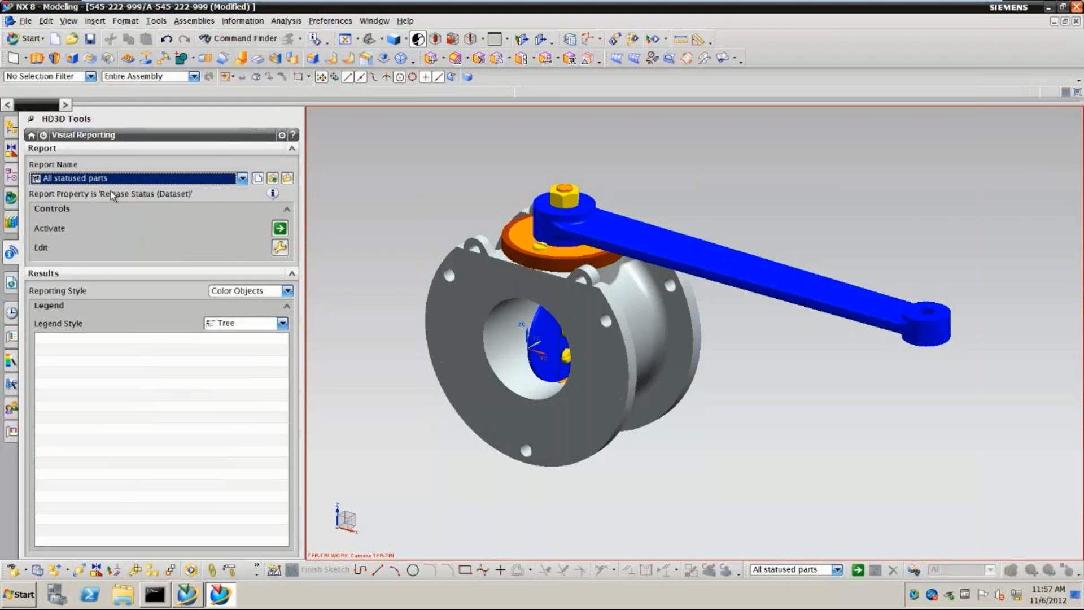
{"action": "left_click", "coordinate": [280, 228]}
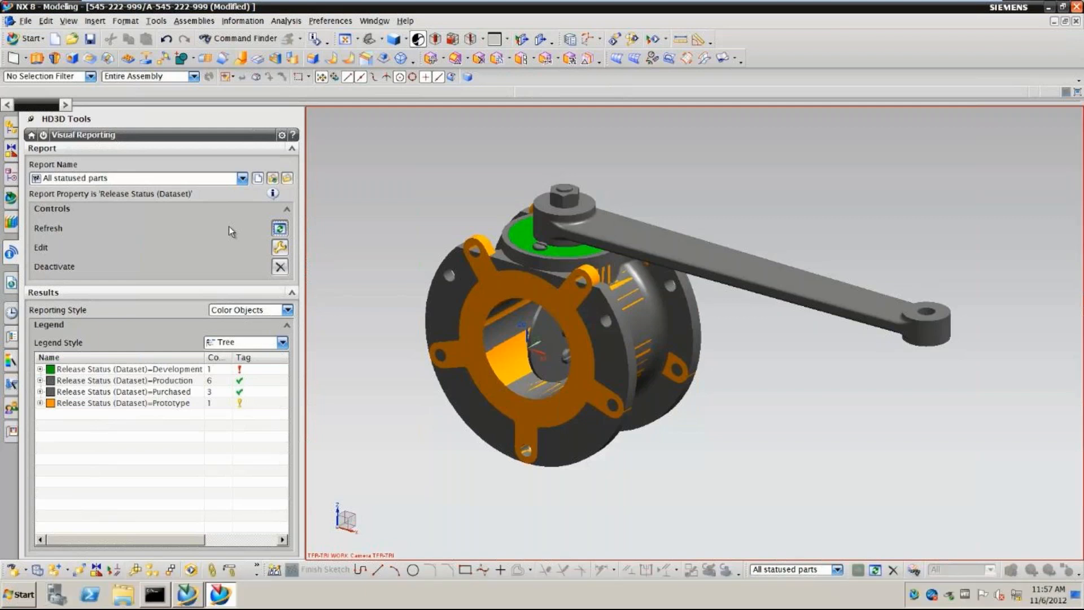
{"action": "key", "text": "Right"}
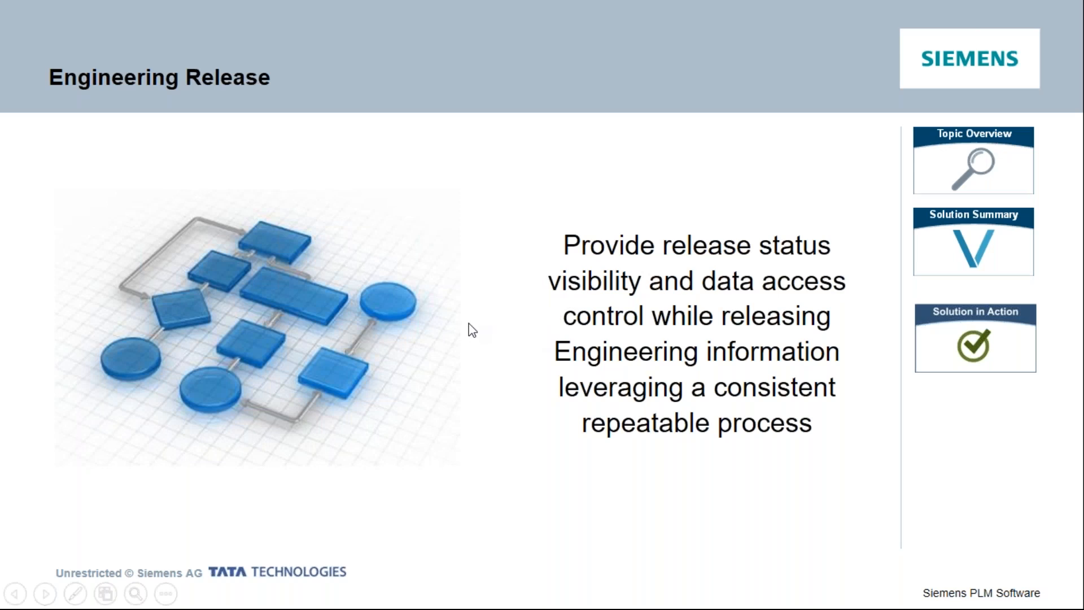
{"action": "key", "text": "Right"}
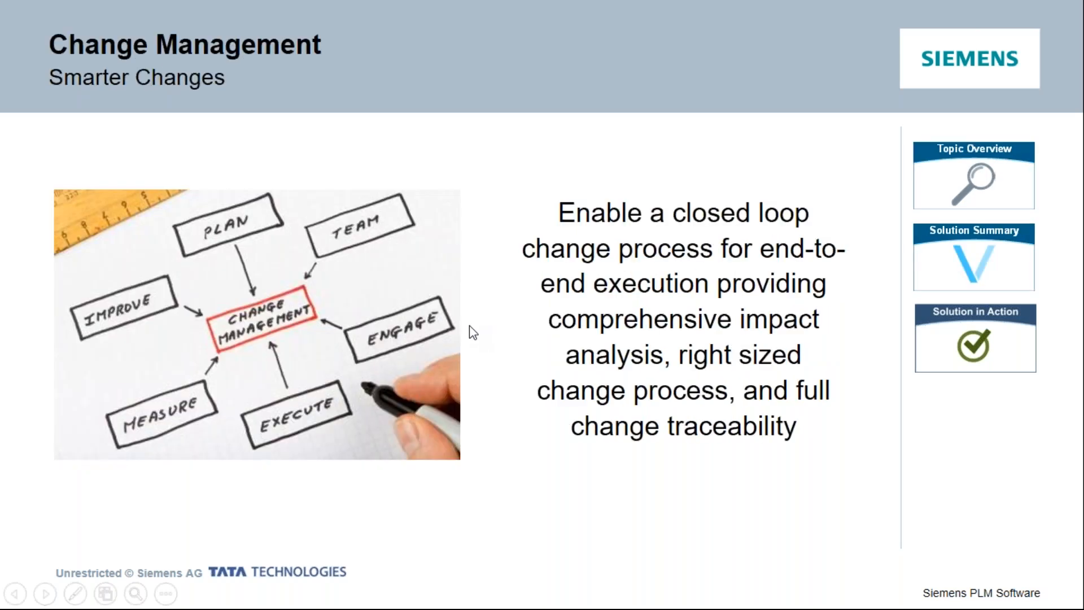
{"action": "left_click", "coordinate": [963, 153]}
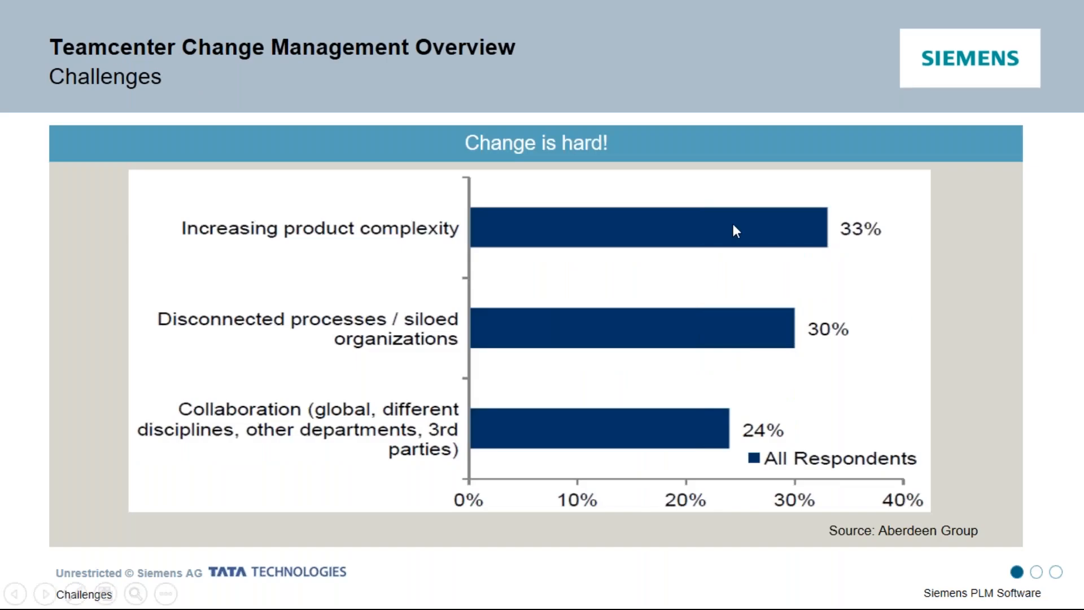